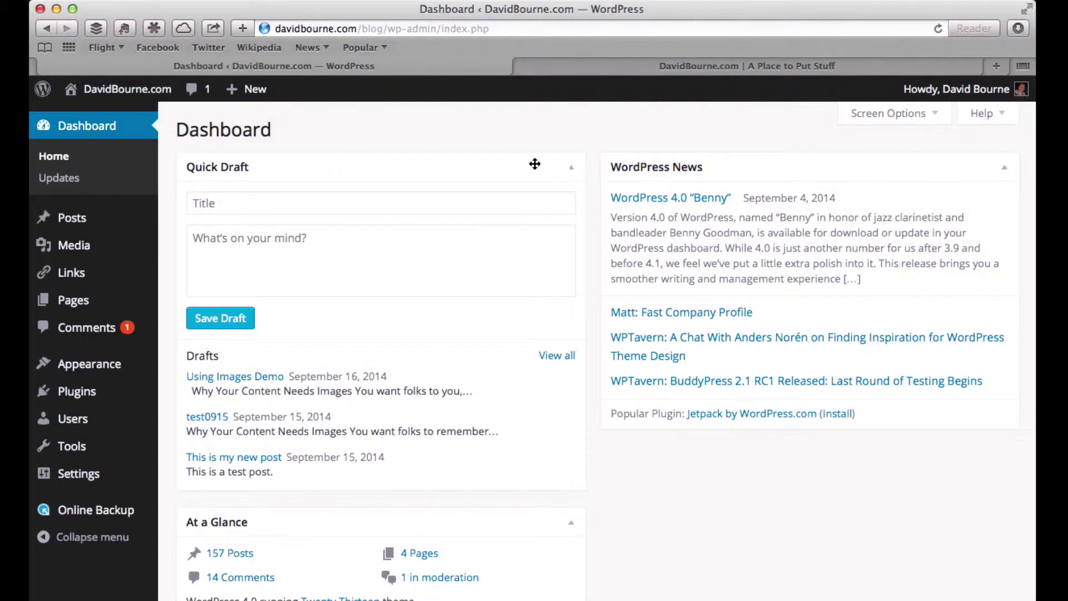
Step: Open the WordPress Updates page and read the notice about the installed version and automatic security updates
{"action": "mouse_move", "coordinate": [726, 167]}
{"action": "left_mouse_down"}
{"action": "mouse_move", "coordinate": [317, 169]}
{"action": "mouse_move", "coordinate": [716, 160]}
{"action": "left_mouse_up"}
{"action": "left_click", "coordinate": [61, 180]}
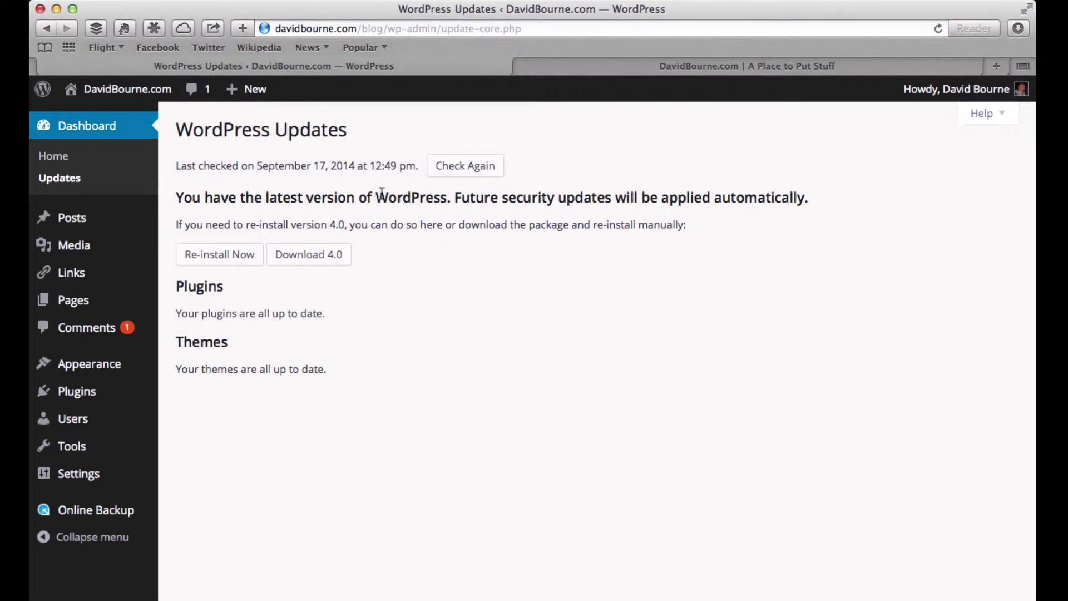
{"action": "left_click_drag", "start_coordinate": [378, 198], "coordinate": [816, 195]}
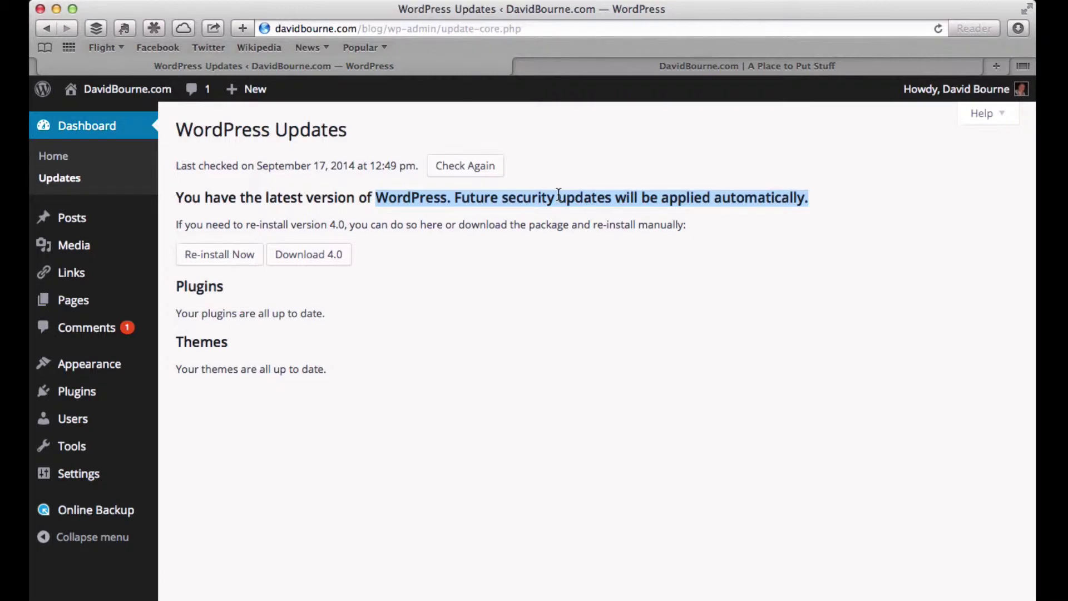
{"action": "double_click", "coordinate": [758, 197]}
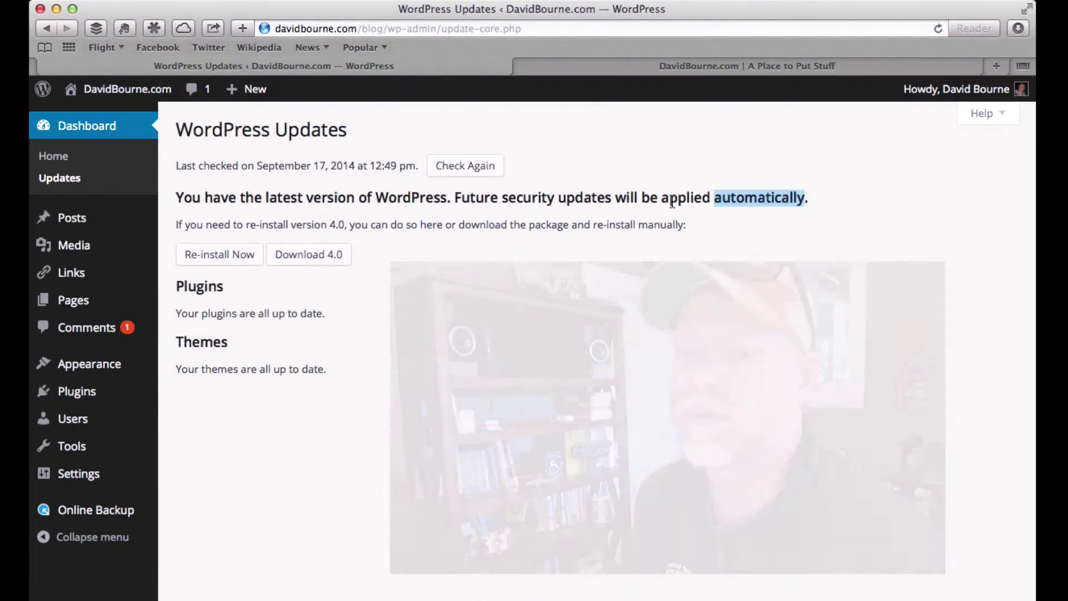
Step: Review the General settings page and the Writing settings page down to the Post via e-mail options
{"action": "mouse_move", "coordinate": [76, 479]}
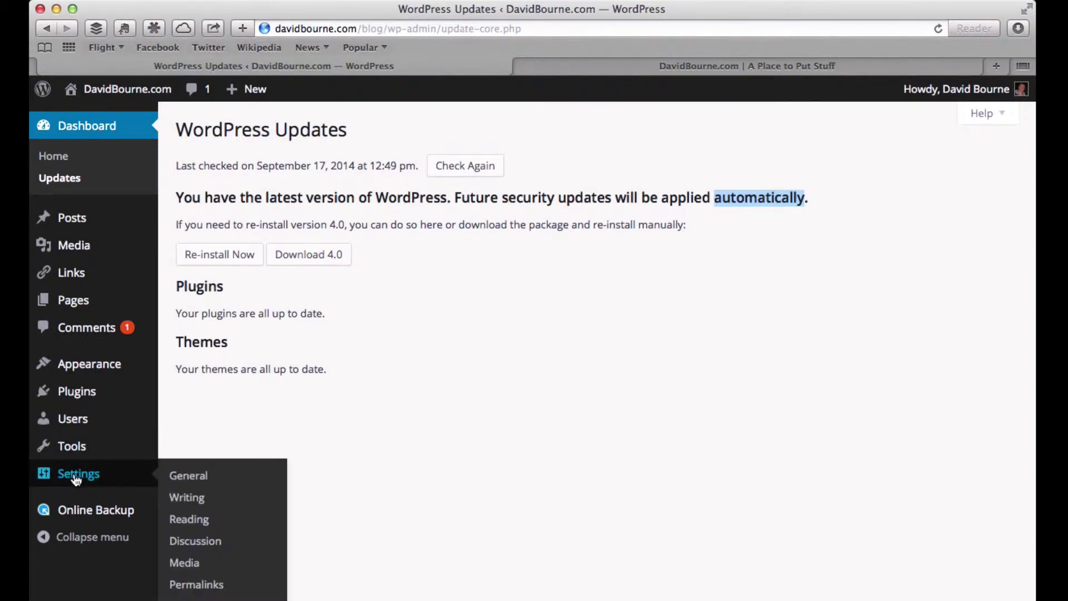
{"action": "left_click", "coordinate": [193, 478]}
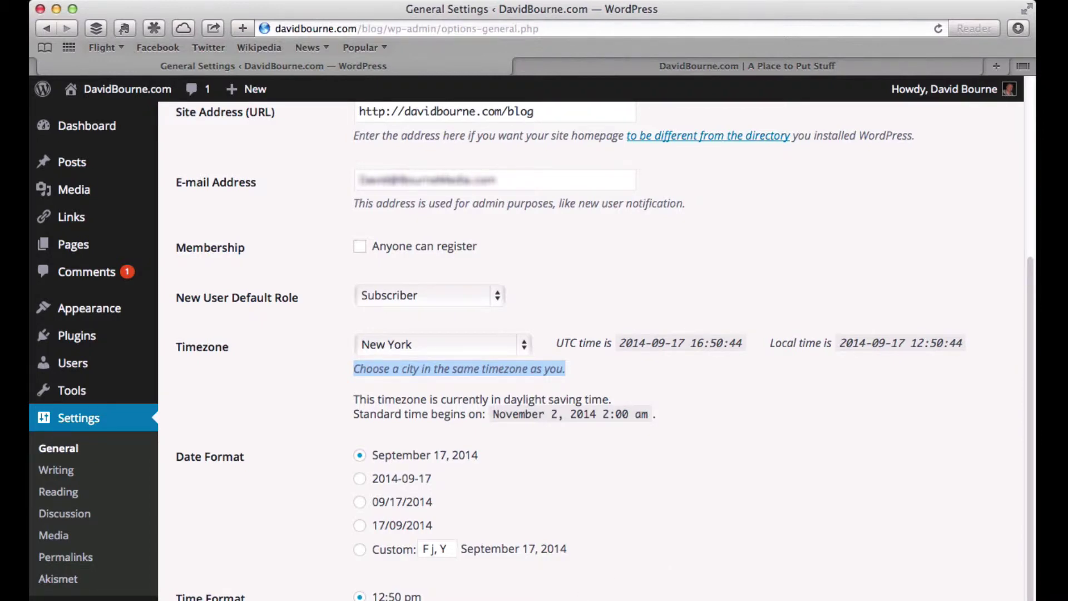
{"action": "left_click", "coordinate": [58, 477]}
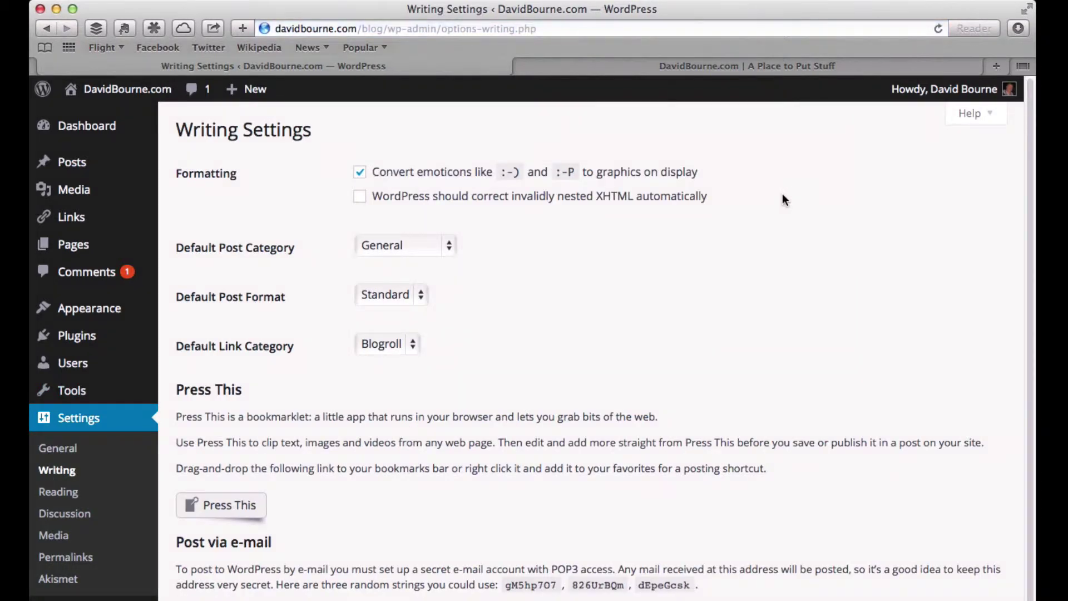
{"action": "scroll", "coordinate": [696, 338], "scroll_direction": "down", "scroll_amount": 5}
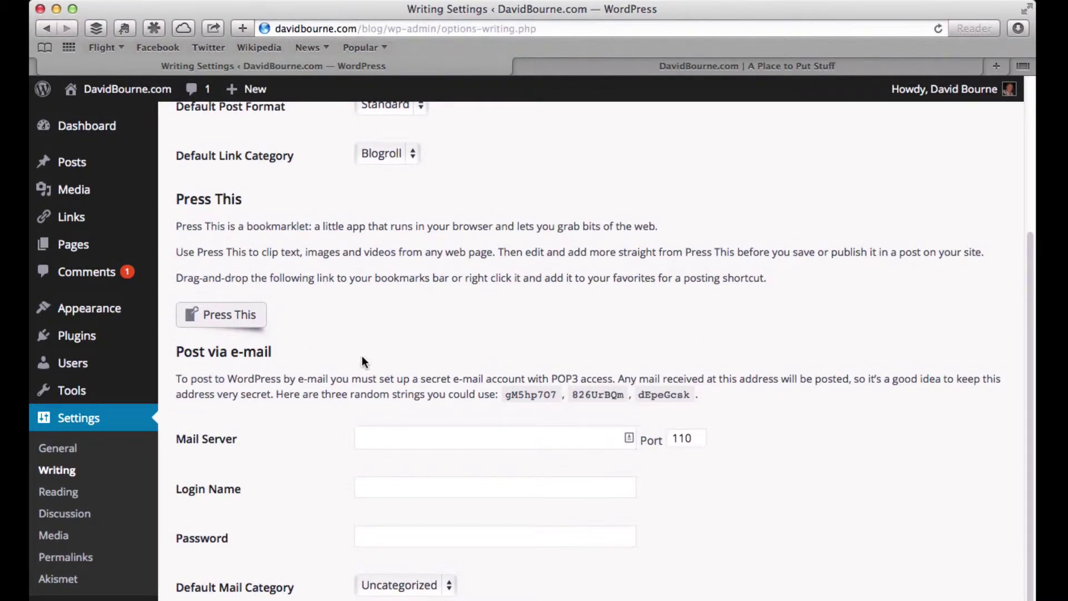
Step: In the Reading settings, choose a static page display with About as the front page and Blog as the posts page
{"action": "left_click", "coordinate": [58, 492]}
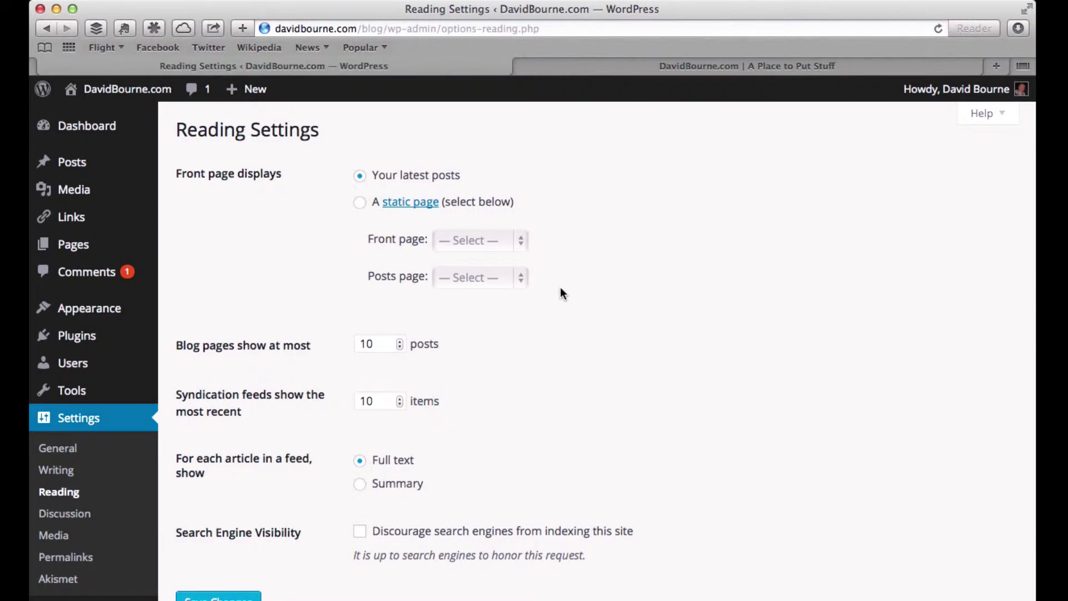
{"action": "left_click", "coordinate": [360, 203]}
{"action": "left_click", "coordinate": [466, 240]}
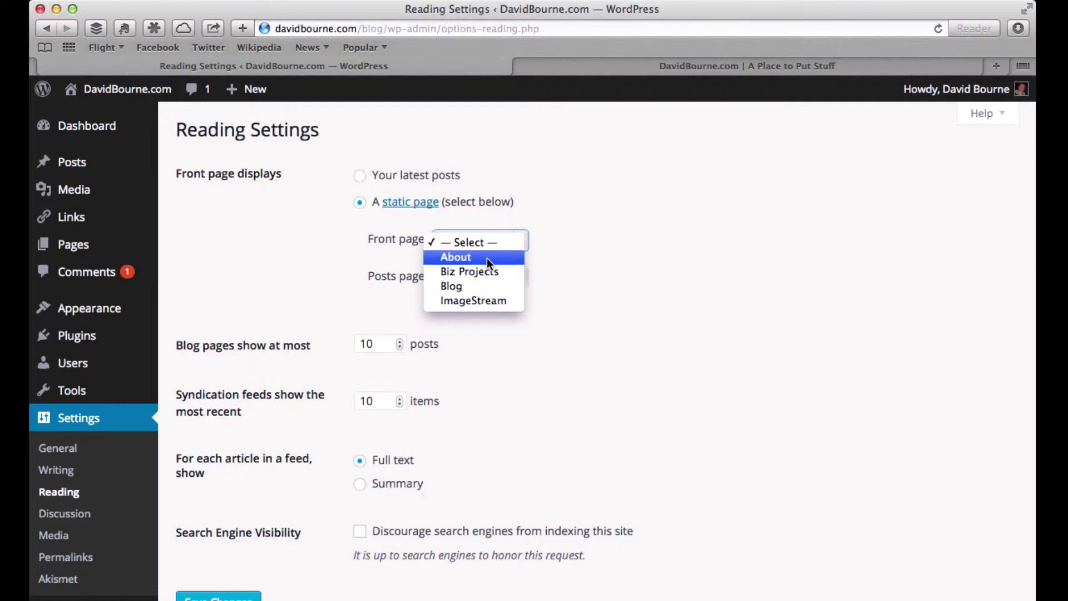
{"action": "left_click", "coordinate": [487, 258]}
{"action": "left_click", "coordinate": [483, 278]}
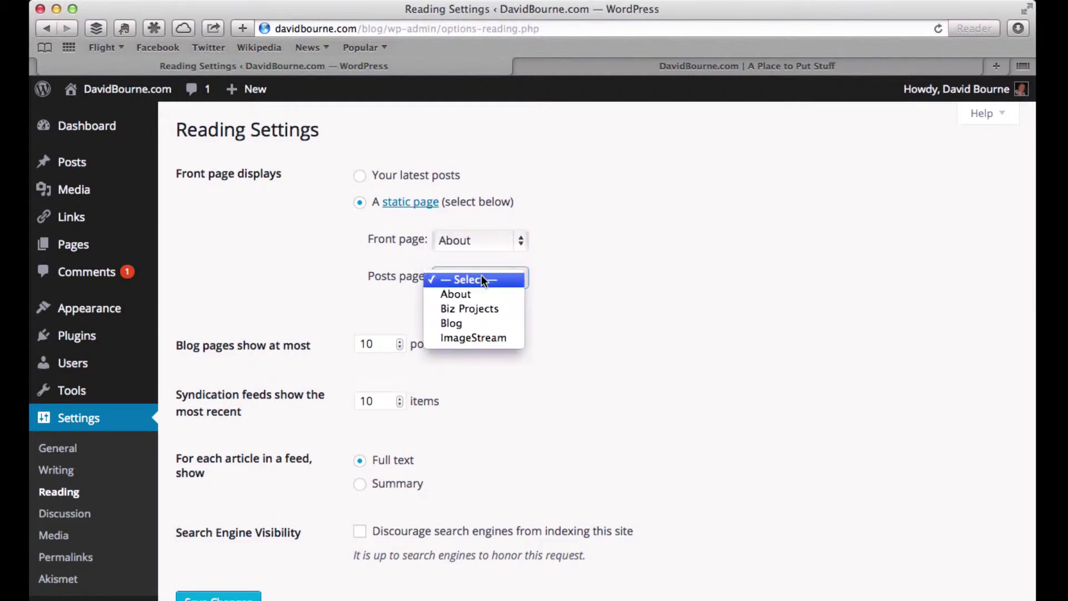
{"action": "left_click", "coordinate": [483, 324]}
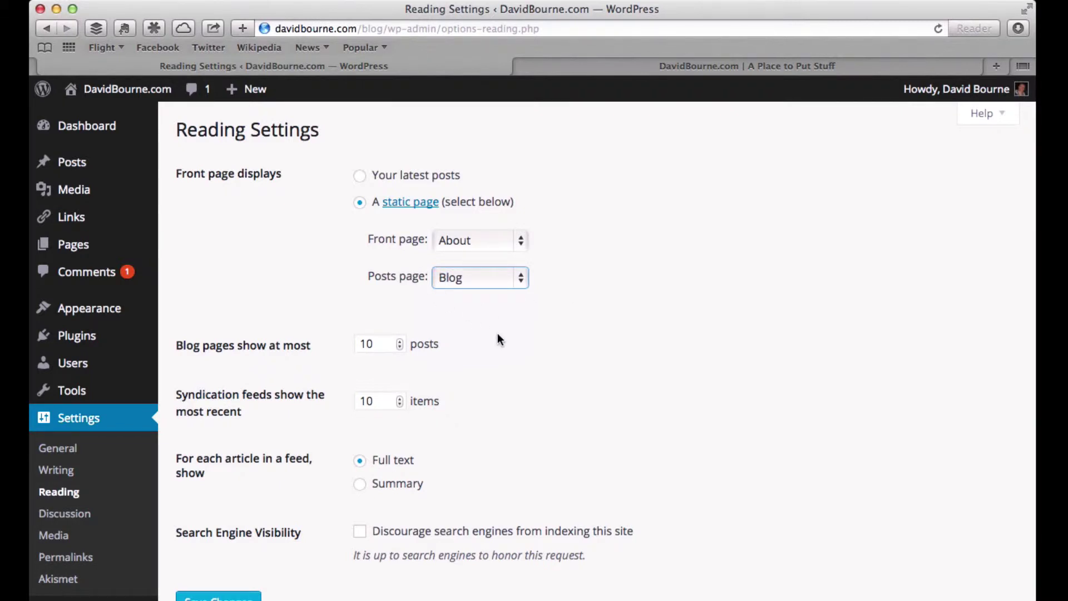
Step: In the Discussion settings, turn off allowing people to post comments on new articles and check the note about individual overrides
{"action": "left_click", "coordinate": [65, 514]}
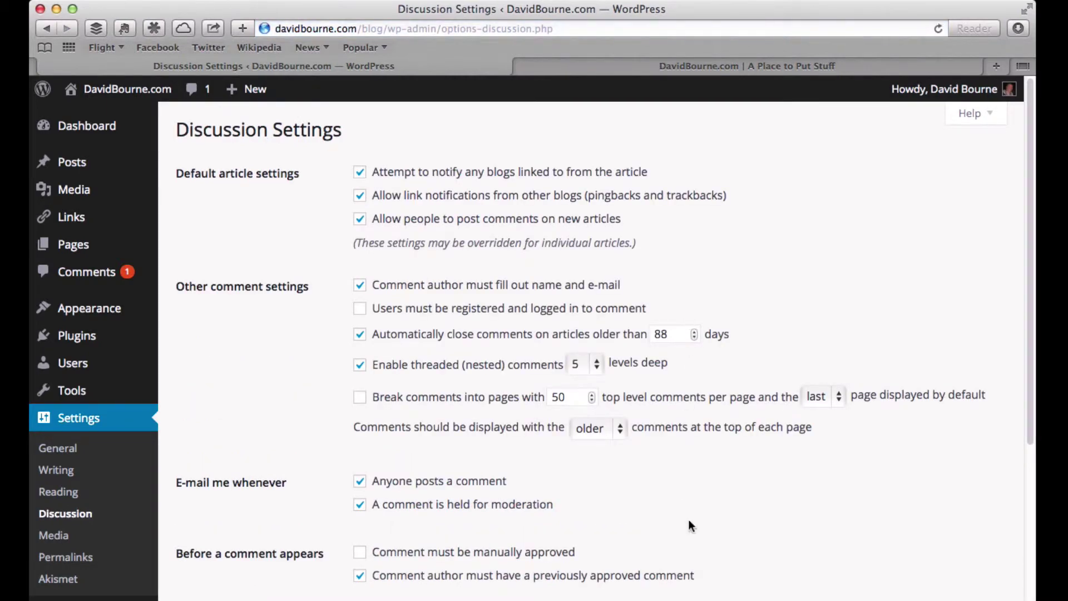
{"action": "left_click", "coordinate": [360, 219]}
{"action": "double_click", "coordinate": [610, 244]}
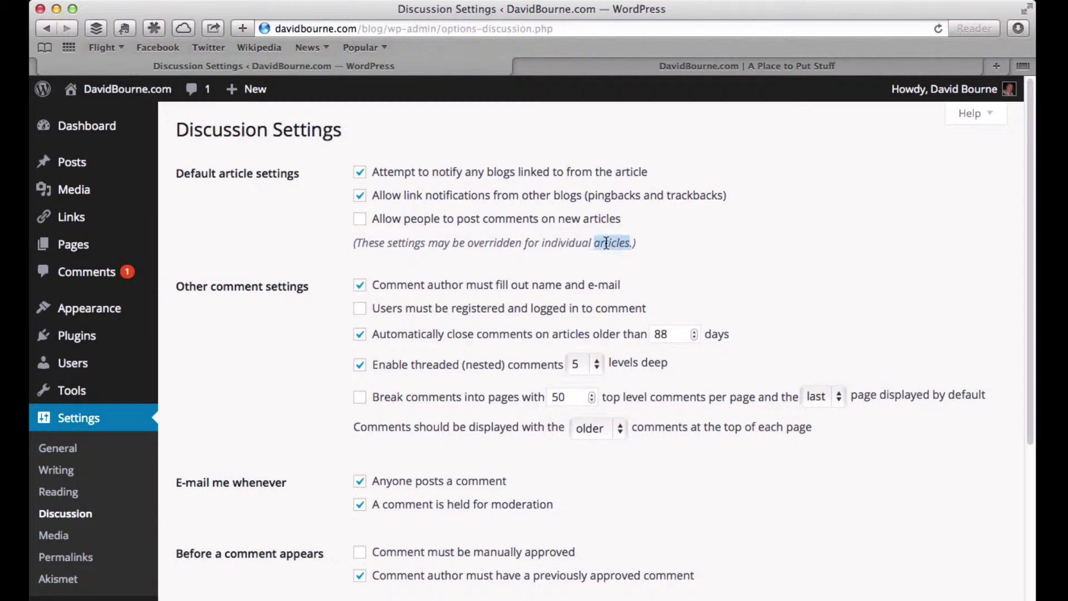
{"action": "left_click", "coordinate": [665, 247]}
Step: Examine the remaining Discussion settings, including e-mail notifications, comment moderation and avatars
{"action": "scroll", "coordinate": [667, 252], "scroll_direction": "down", "scroll_amount": 1}
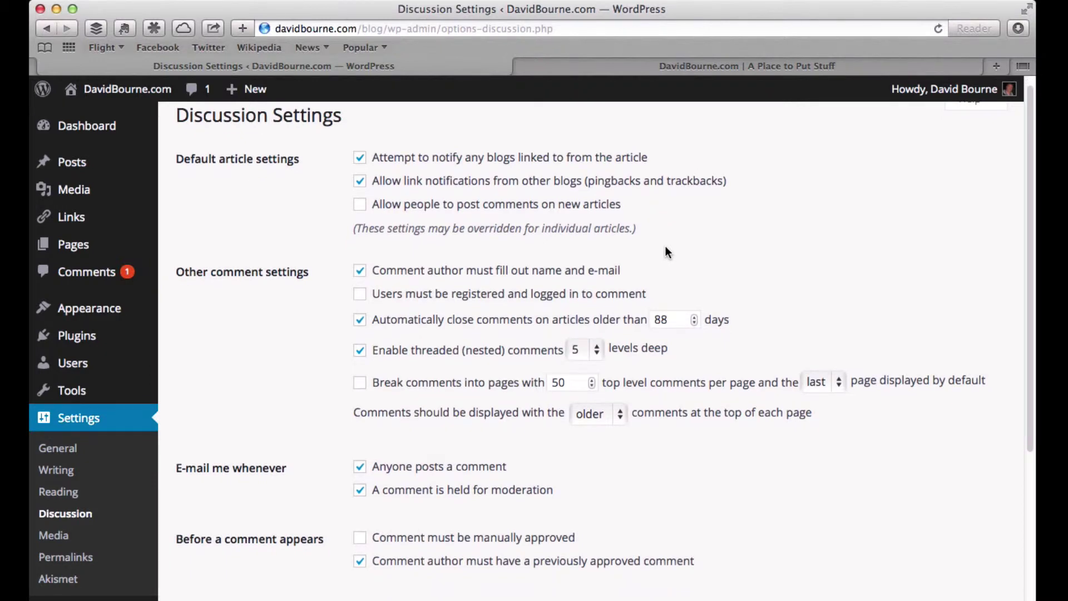
{"action": "scroll", "coordinate": [667, 253], "scroll_direction": "down", "scroll_amount": 10}
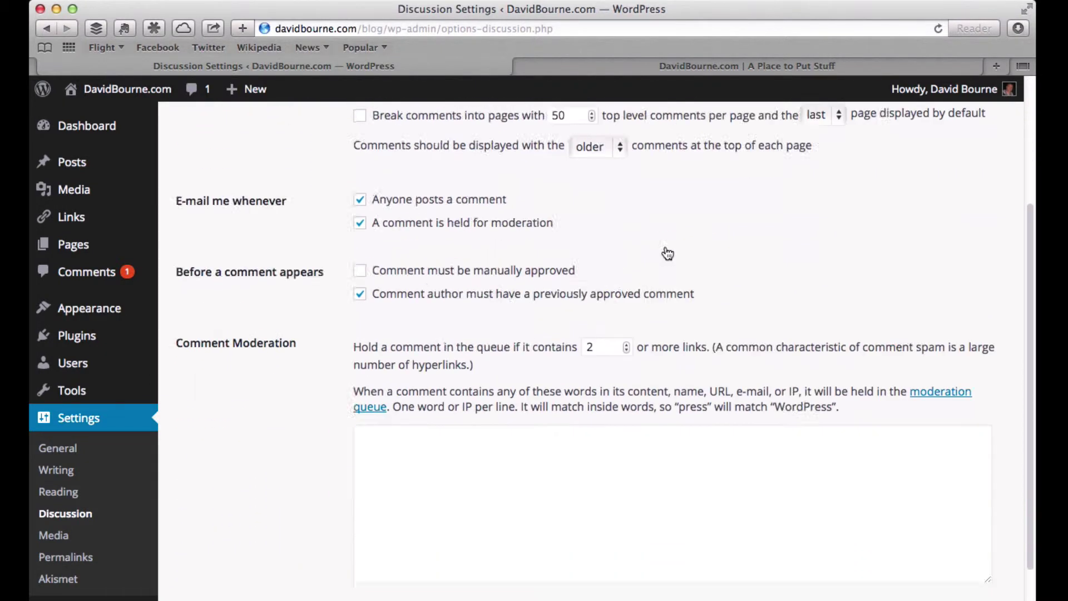
{"action": "scroll", "coordinate": [667, 253], "scroll_direction": "down", "scroll_amount": 6}
{"action": "scroll", "coordinate": [665, 248], "scroll_direction": "up", "scroll_amount": 11}
{"action": "scroll", "coordinate": [666, 247], "scroll_direction": "down", "scroll_amount": 16}
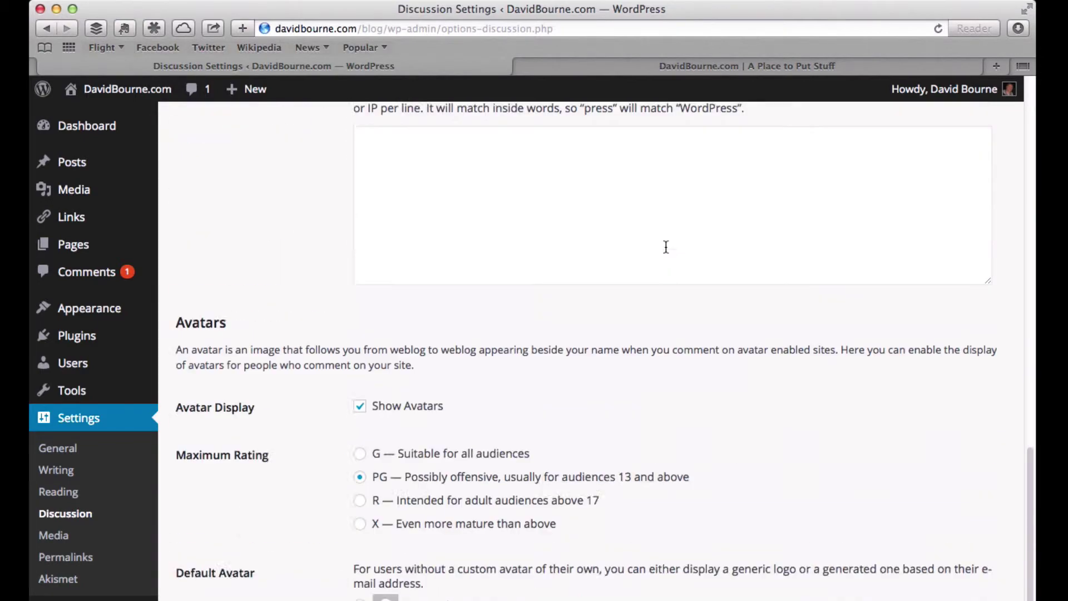
{"action": "scroll", "coordinate": [666, 246], "scroll_direction": "down", "scroll_amount": 2}
{"action": "scroll", "coordinate": [786, 248], "scroll_direction": "up", "scroll_amount": 15}
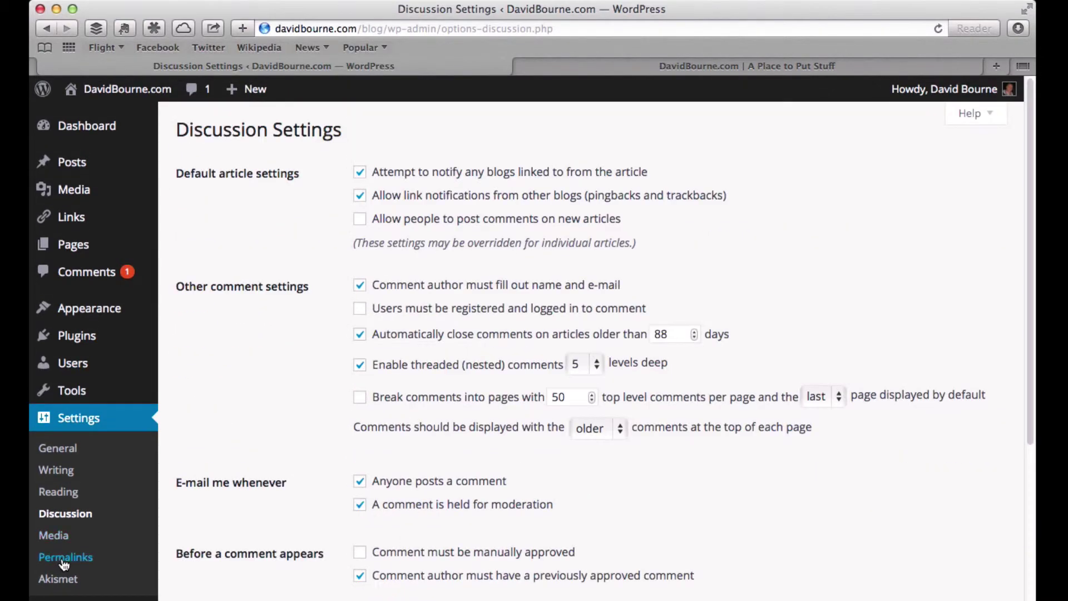
Step: Open the Permalink settings and compare the URL of the "Training Site for Outdoor and Nature Biz" post with the Default structure
{"action": "left_click", "coordinate": [64, 561]}
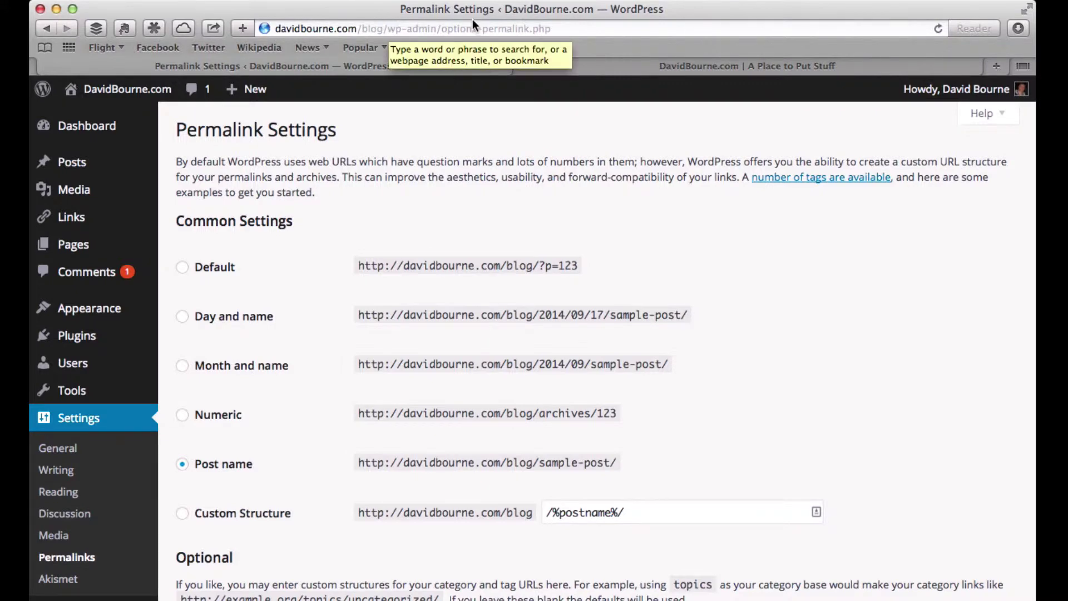
{"action": "left_click", "coordinate": [662, 67]}
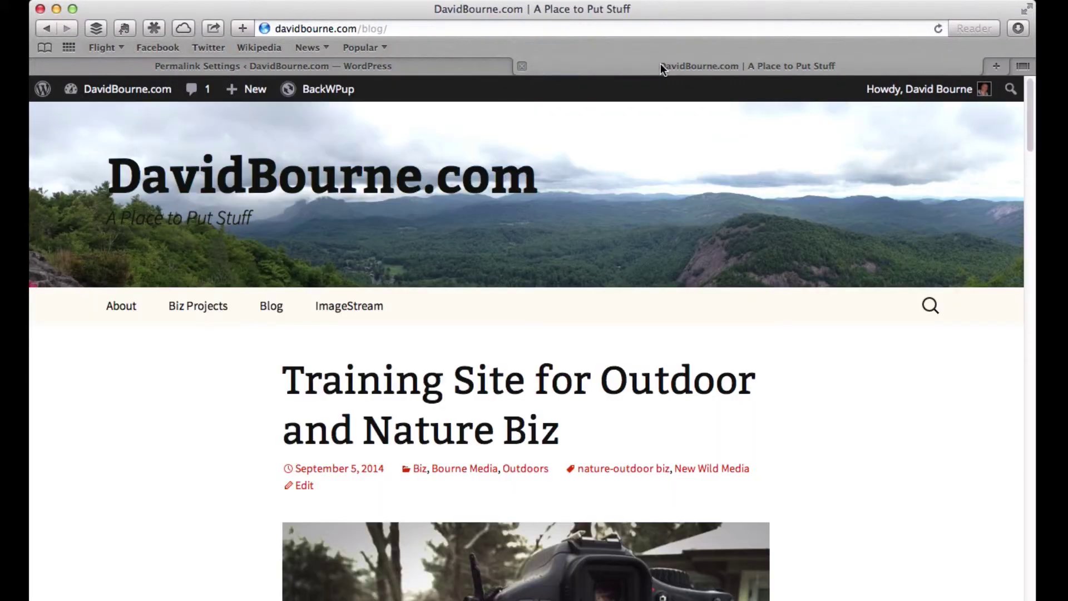
{"action": "left_click", "coordinate": [494, 395]}
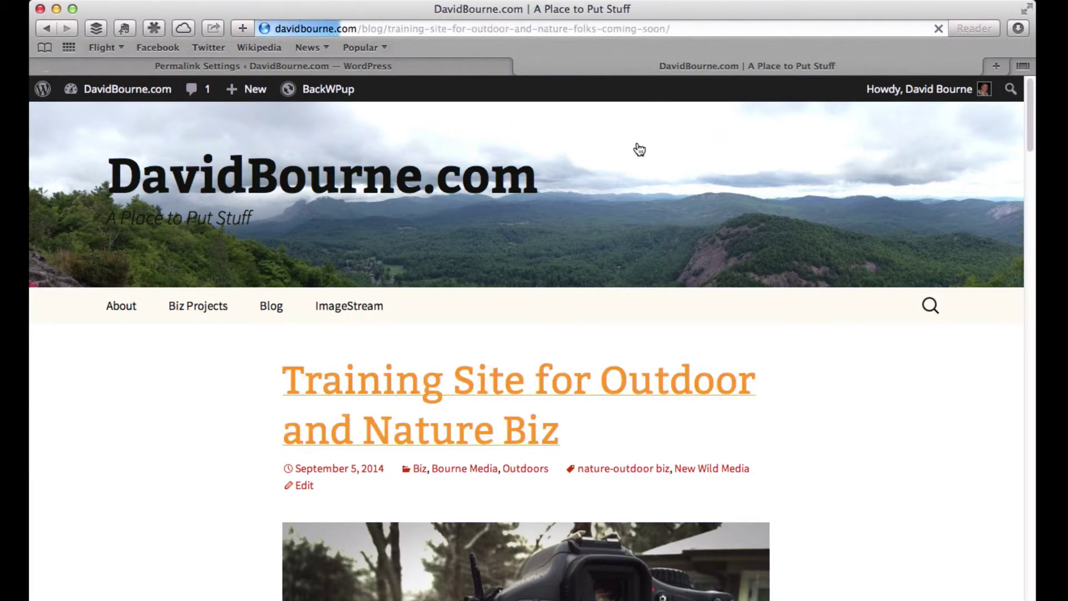
{"action": "left_click", "coordinate": [388, 371]}
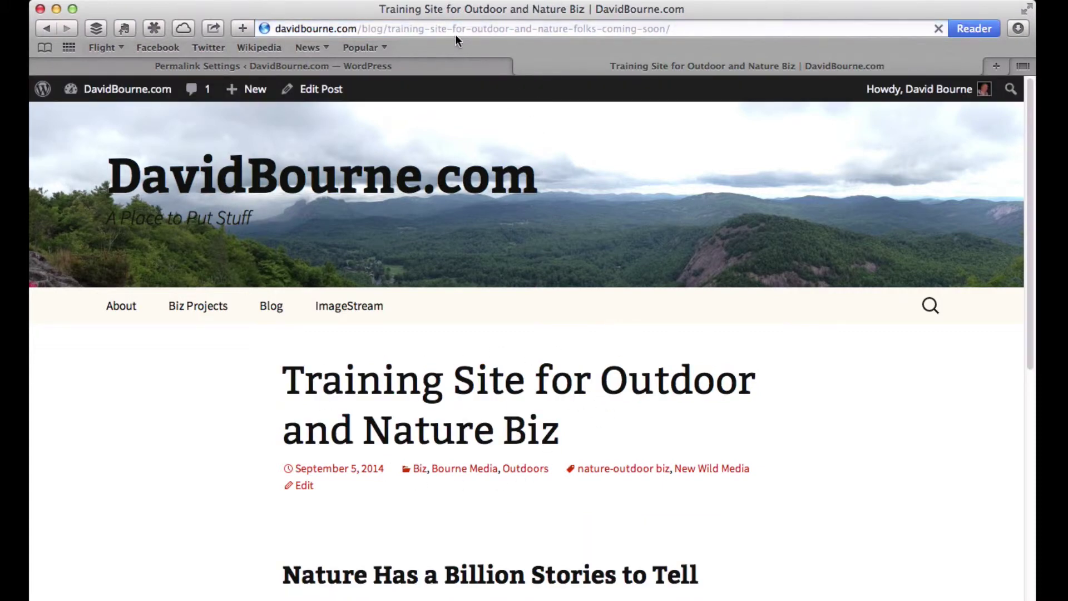
{"action": "left_click_drag", "start_coordinate": [391, 29], "coordinate": [668, 32]}
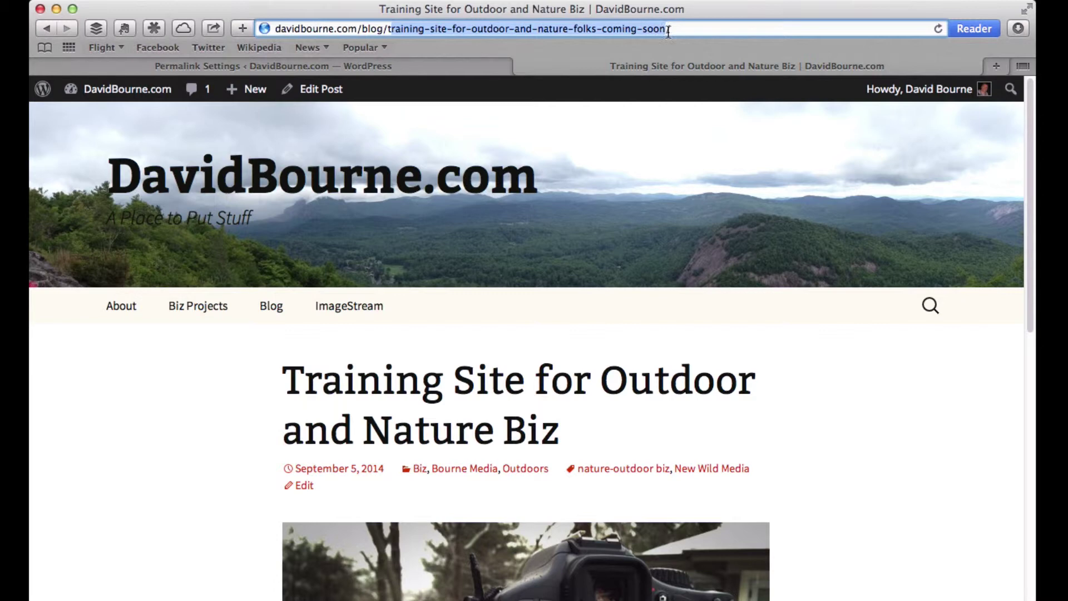
{"action": "left_click", "coordinate": [432, 396]}
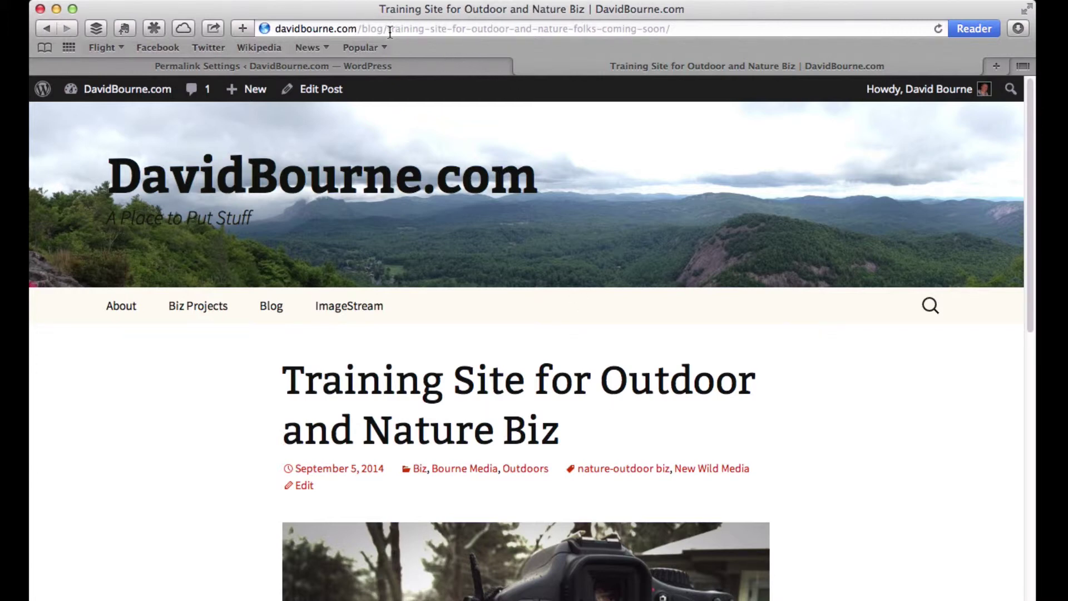
{"action": "left_click", "coordinate": [313, 65]}
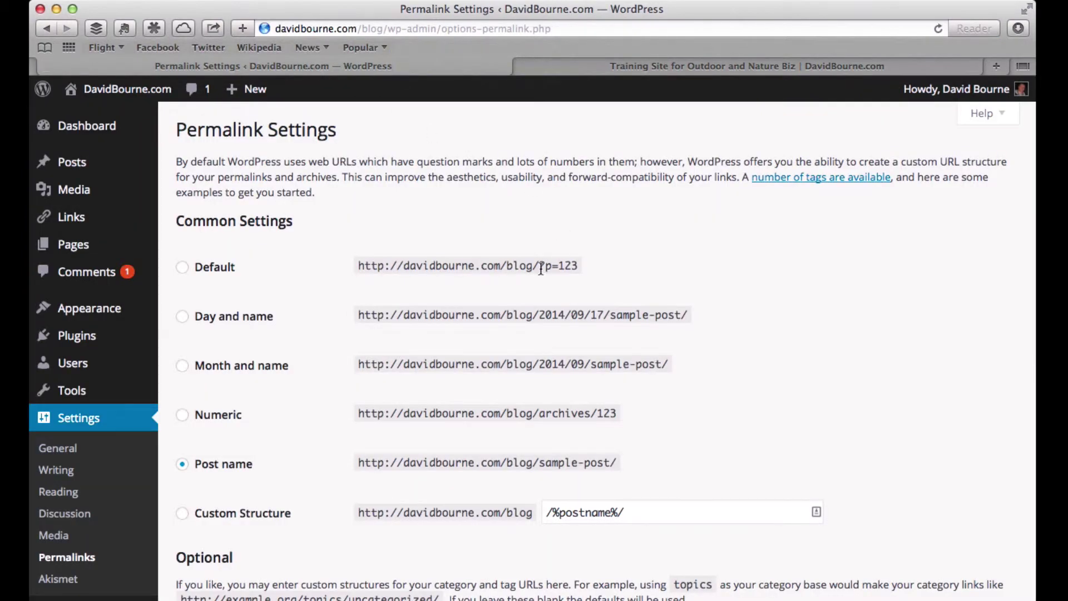
{"action": "left_click_drag", "start_coordinate": [541, 268], "coordinate": [616, 262]}
Step: Open the Akismet settings page and look over its monthly spam chart and page heading
{"action": "left_click", "coordinate": [74, 582]}
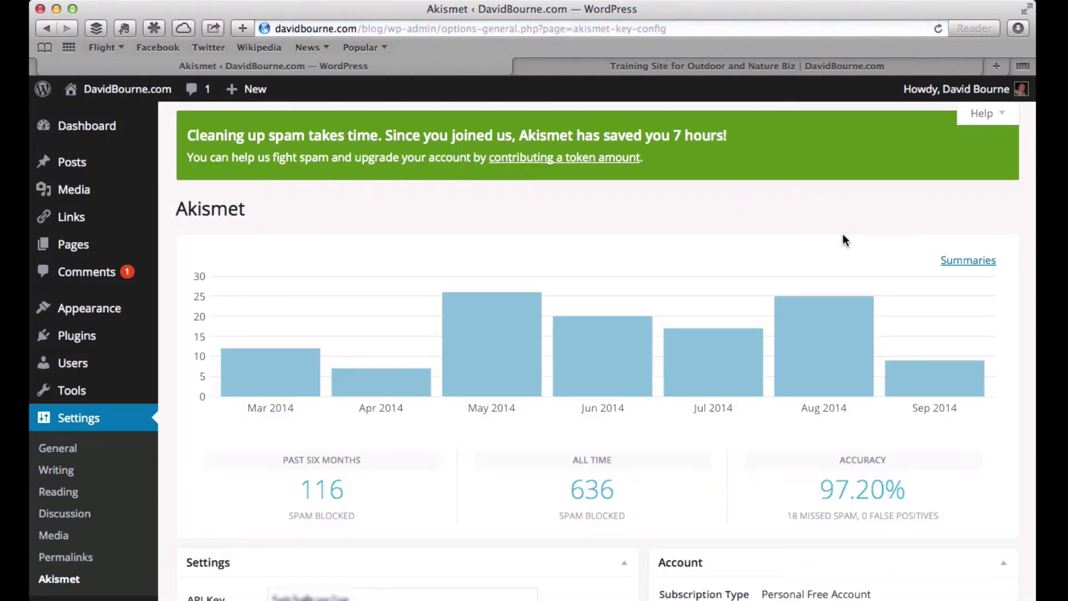
{"action": "mouse_move", "coordinate": [738, 349]}
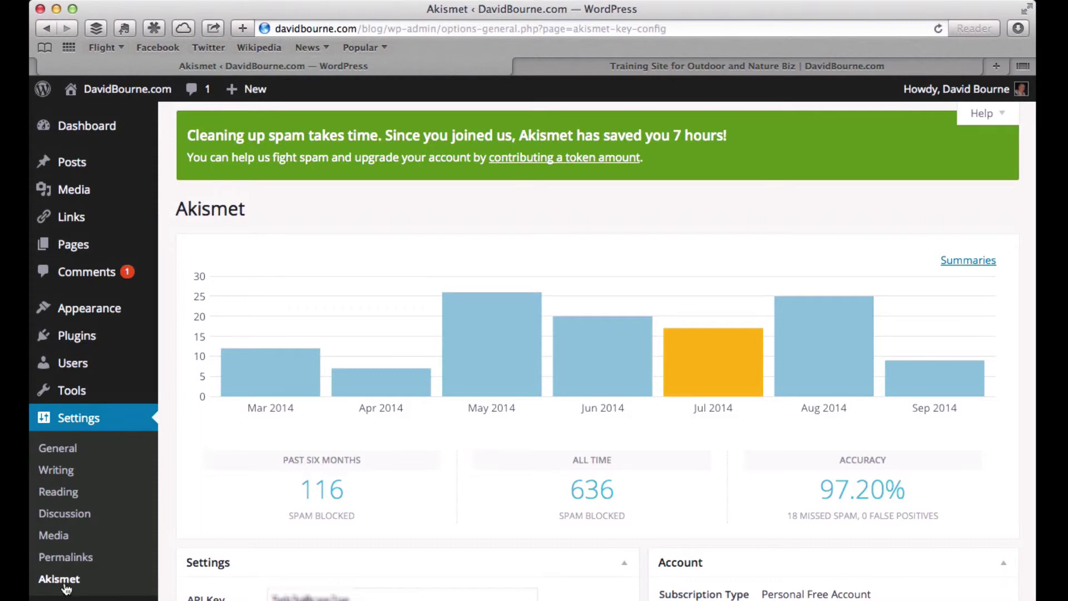
{"action": "double_click", "coordinate": [203, 210]}
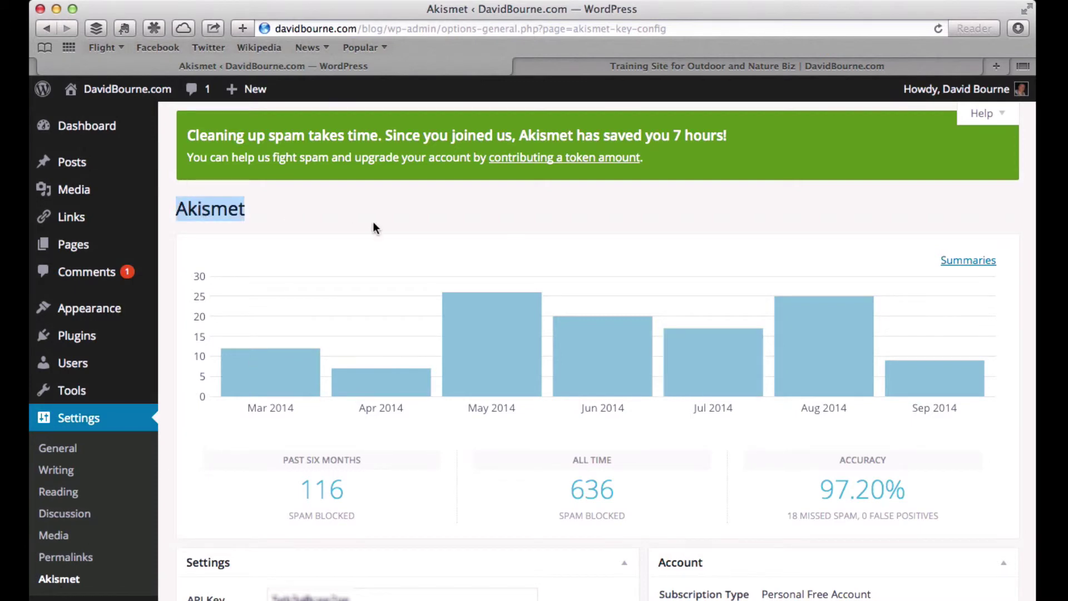